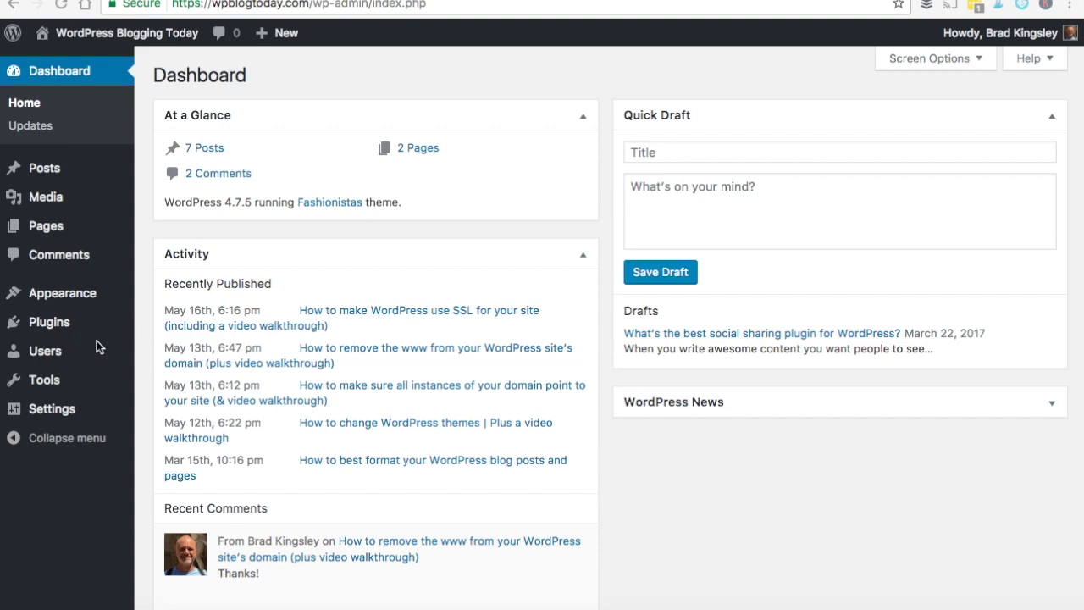
Step: From Plugins, follow the Akismet link to the pricing page with the Basic, Plus and Premium plans
left_click(51, 323)
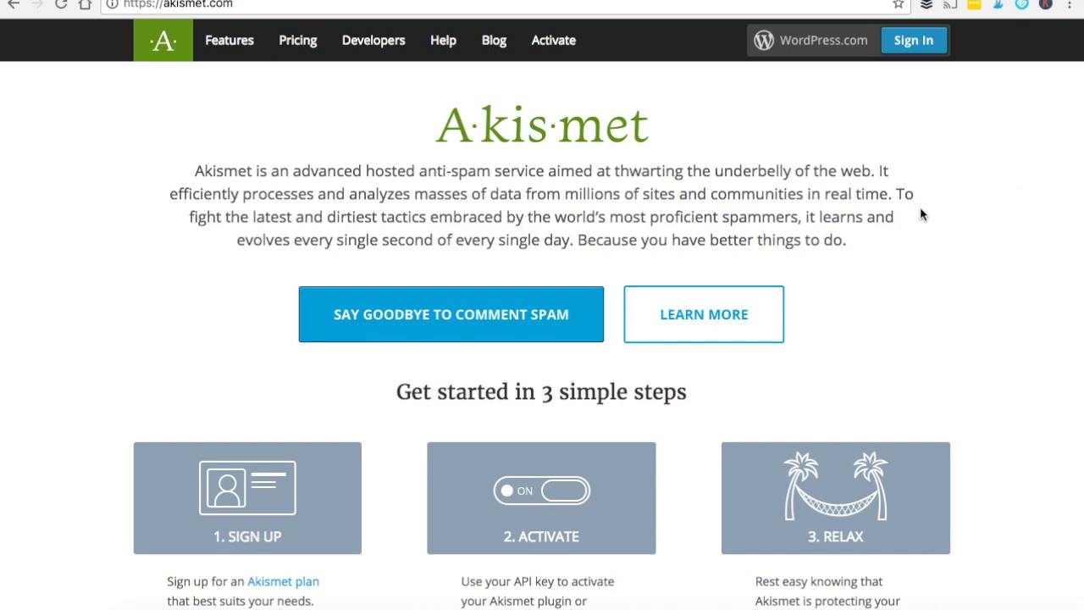
scroll(921, 209, "down", 5)
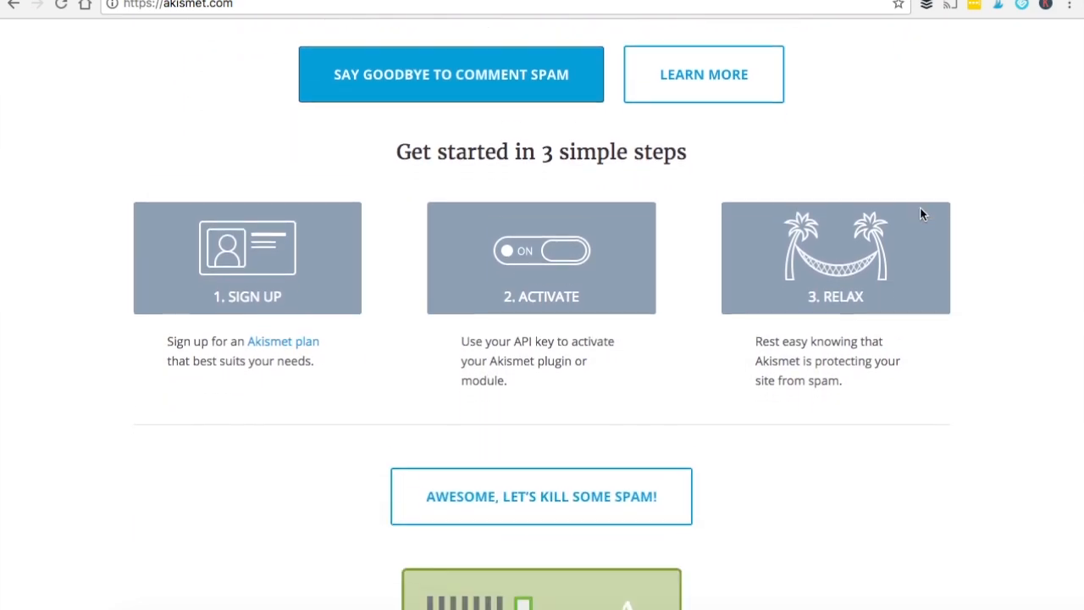
left_click(531, 374)
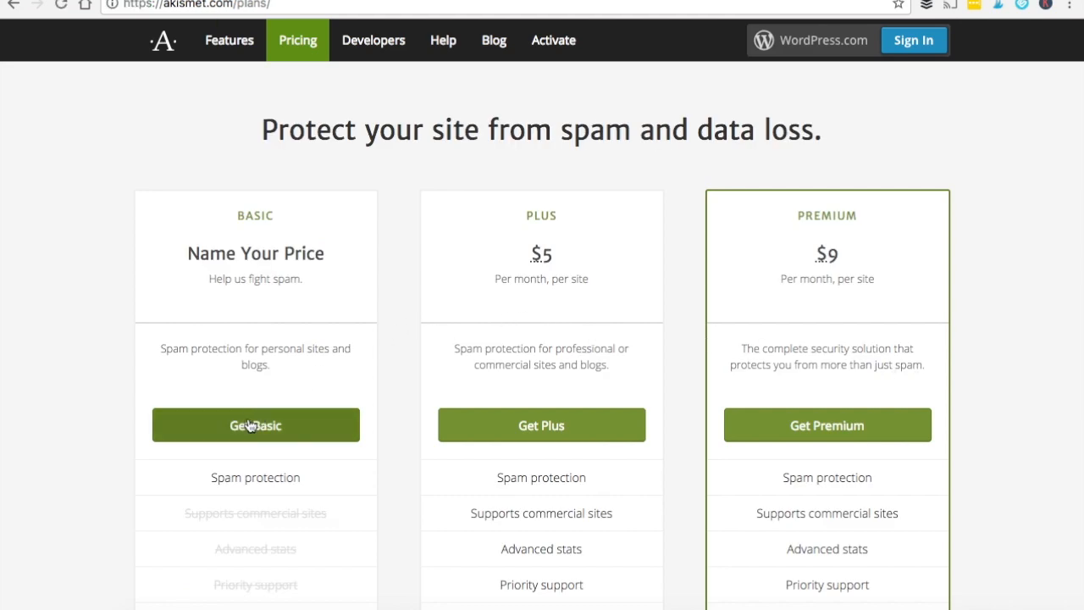
scroll(250, 427, "down", 2)
Step: Start the Basic plan sign-up and enter an e-mail address and a username
left_click(252, 262)
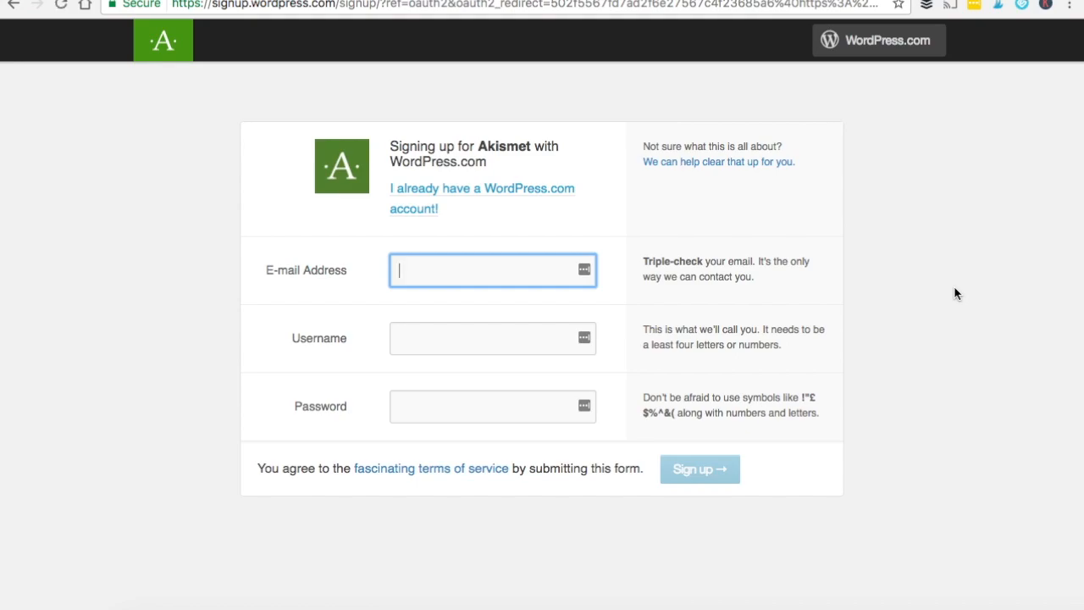
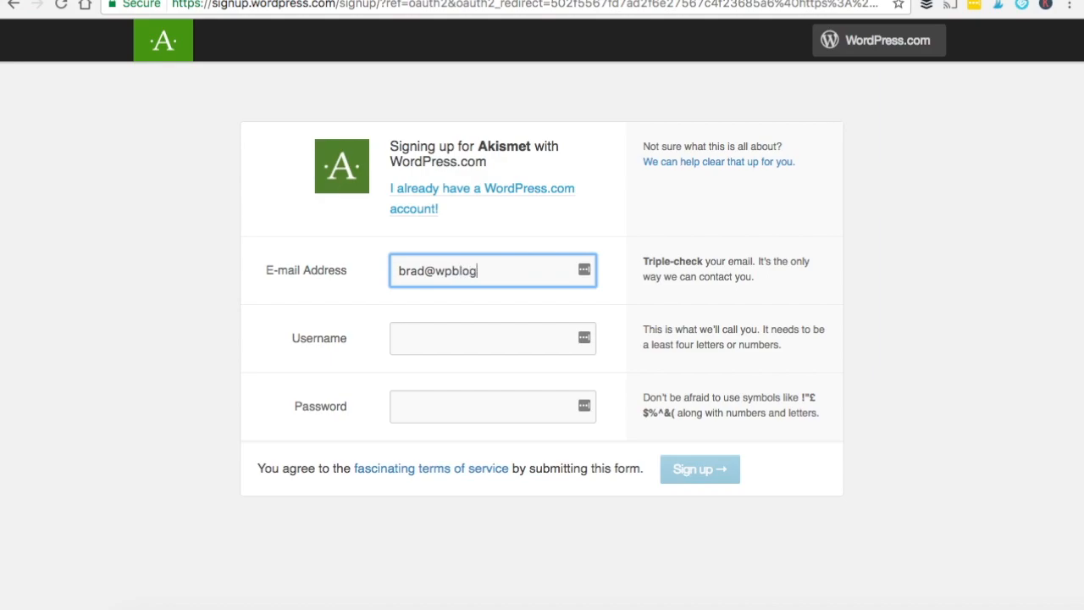
key("Tab")
type("brad150")
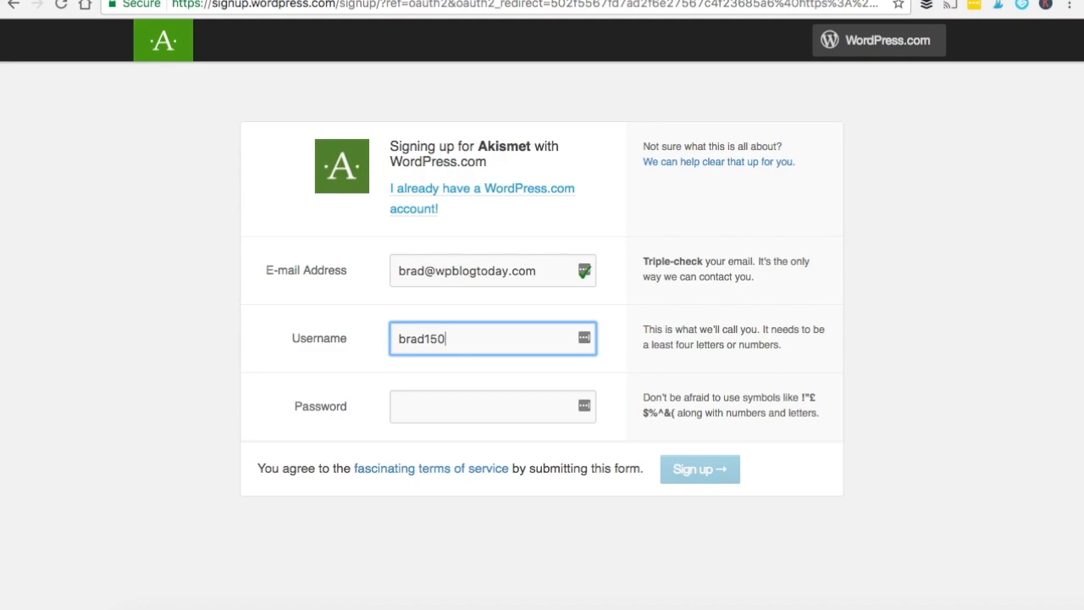
key("Tab")
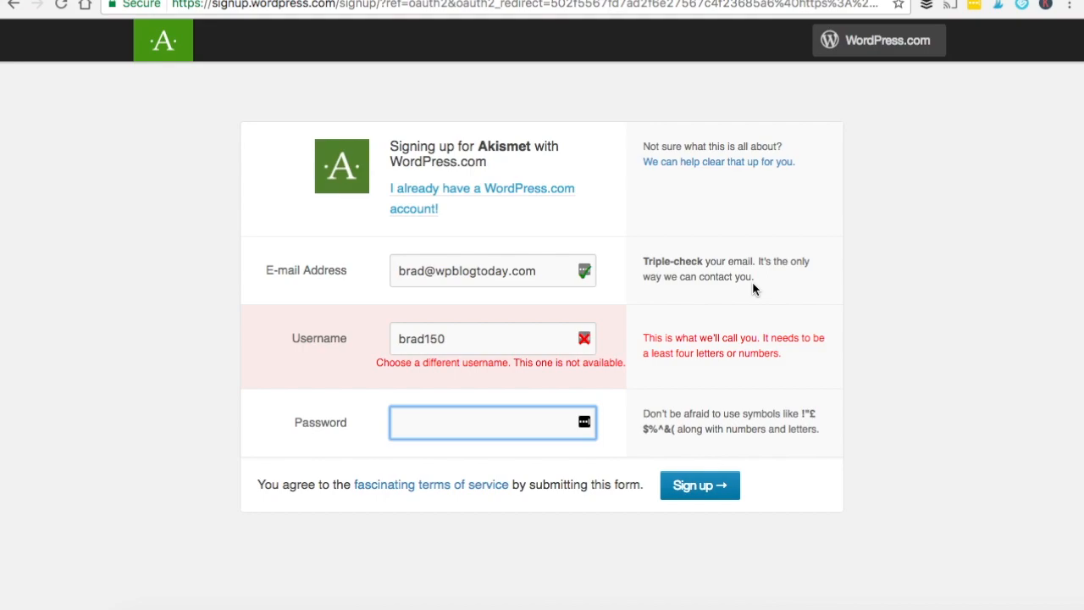
Step: Revise the rejected username until it is accepted, using only lowercase letters and numbers
left_click(472, 334)
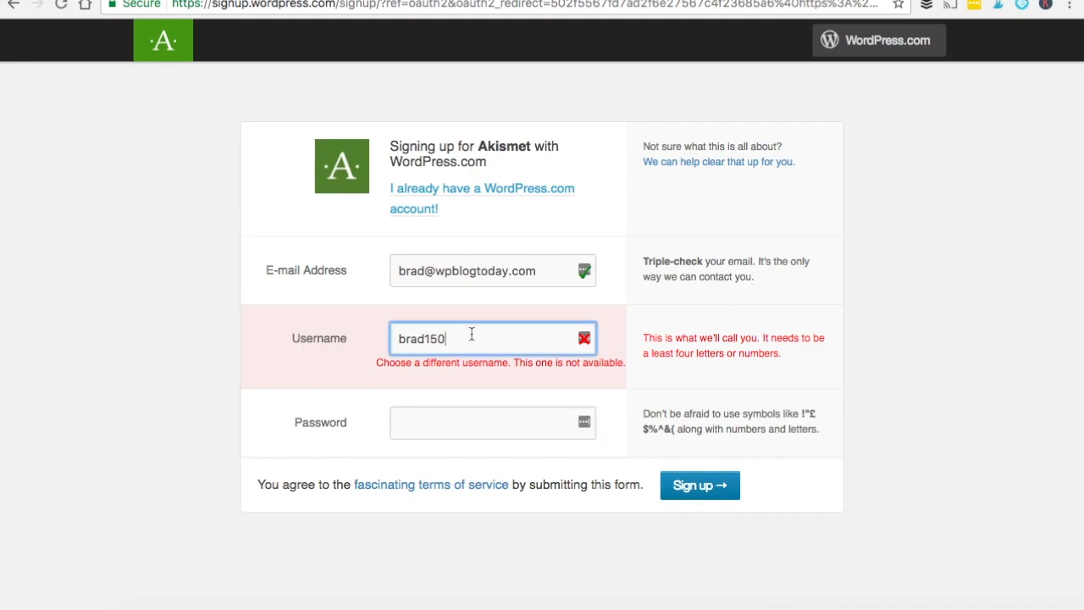
key("BackSpace")
key("BackSpace")
key("BackSpace")
type("-wpblog")
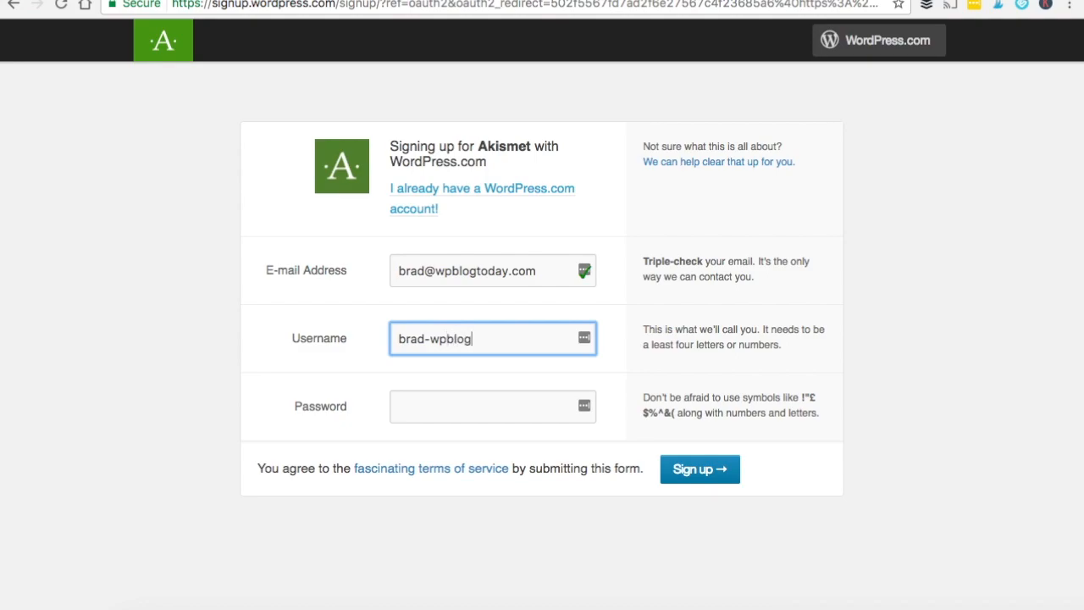
key("Tab")
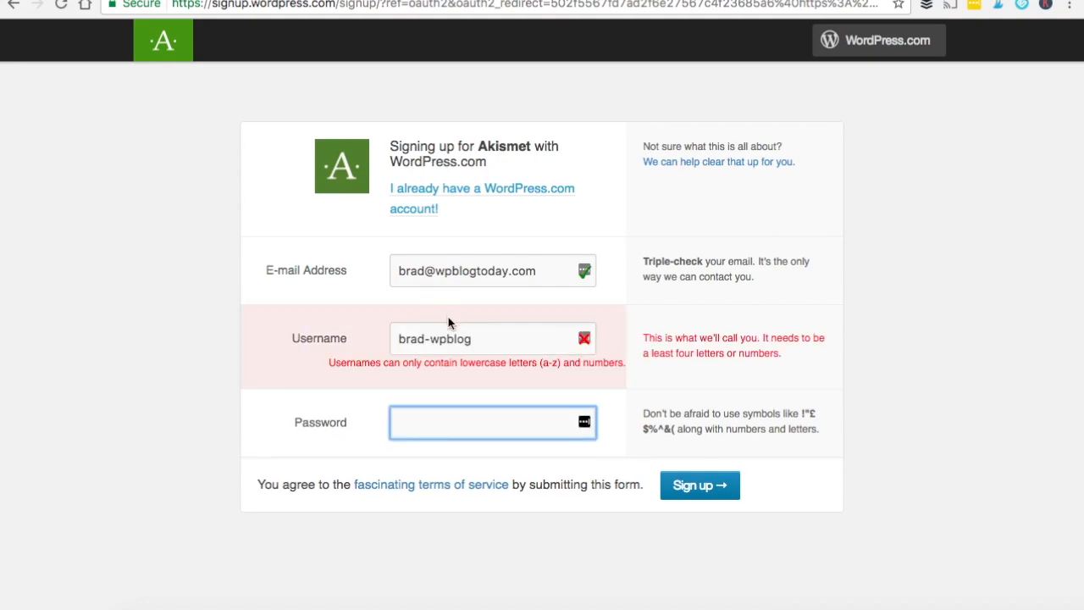
left_click(436, 337)
key("BackSpace")
key("Tab")
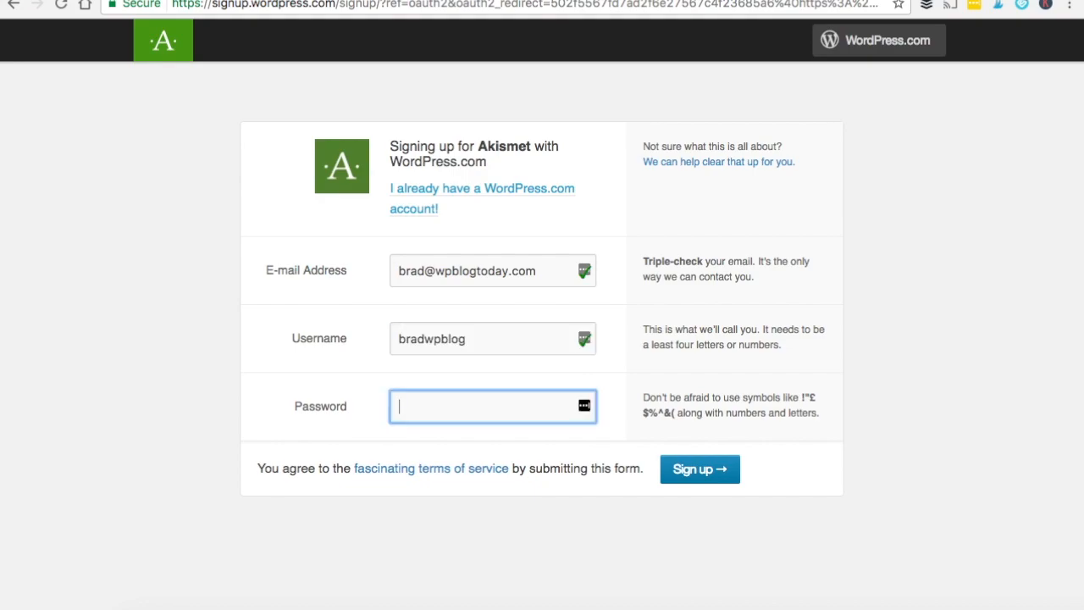
Step: Fill in the account password, dismissing the password manager's suggestions
left_click(586, 406)
left_click(585, 407)
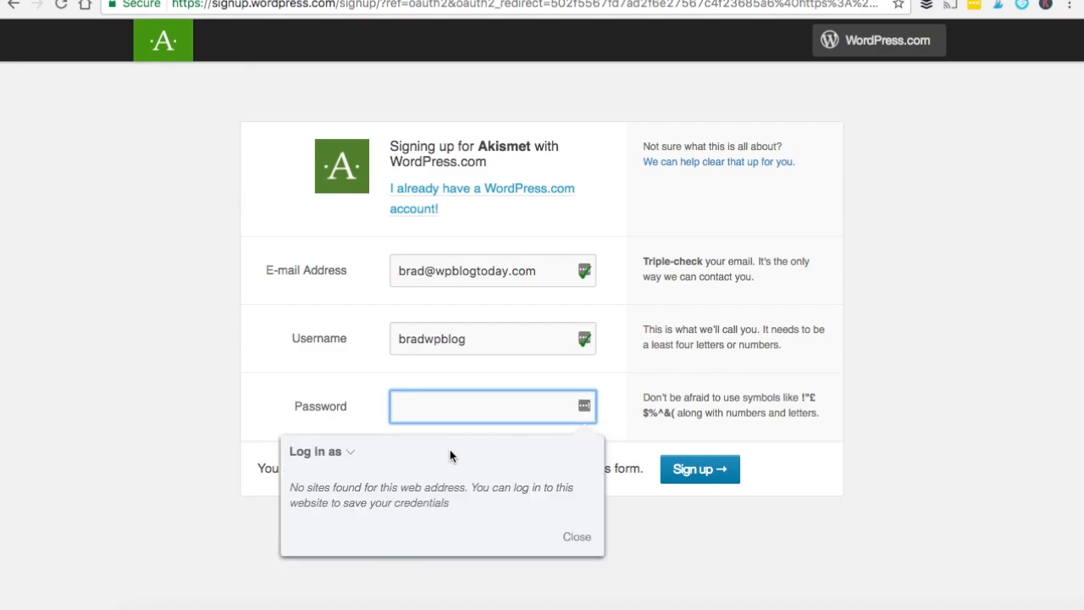
left_click(579, 538)
left_click(485, 404)
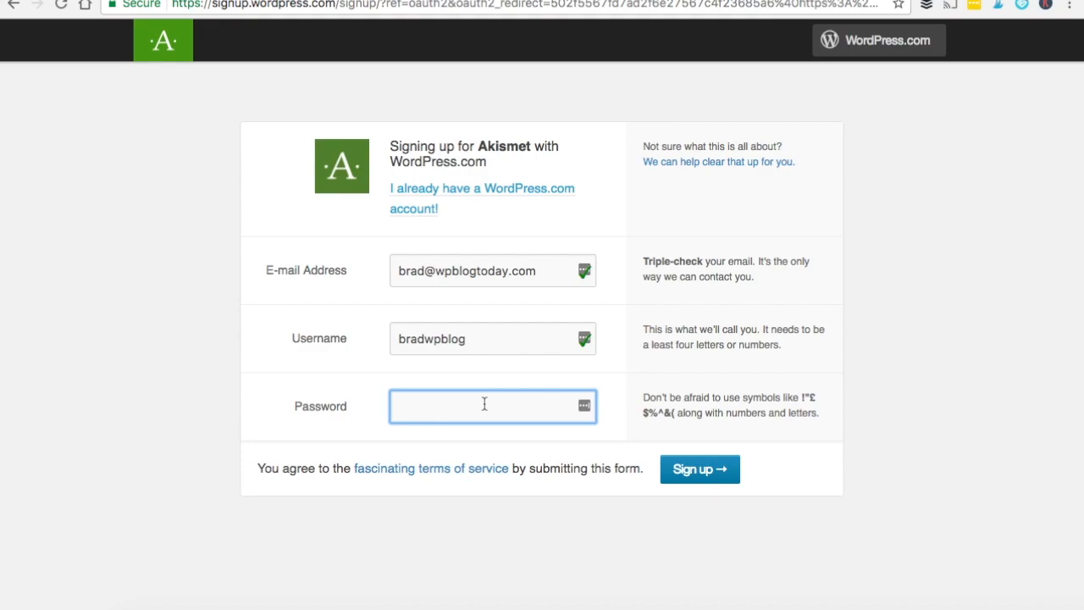
type("•••••••••••••")
Step: Submit the sign-up and slide the Basic plan price to $0 per year, then begin entering your first name
left_click(697, 473)
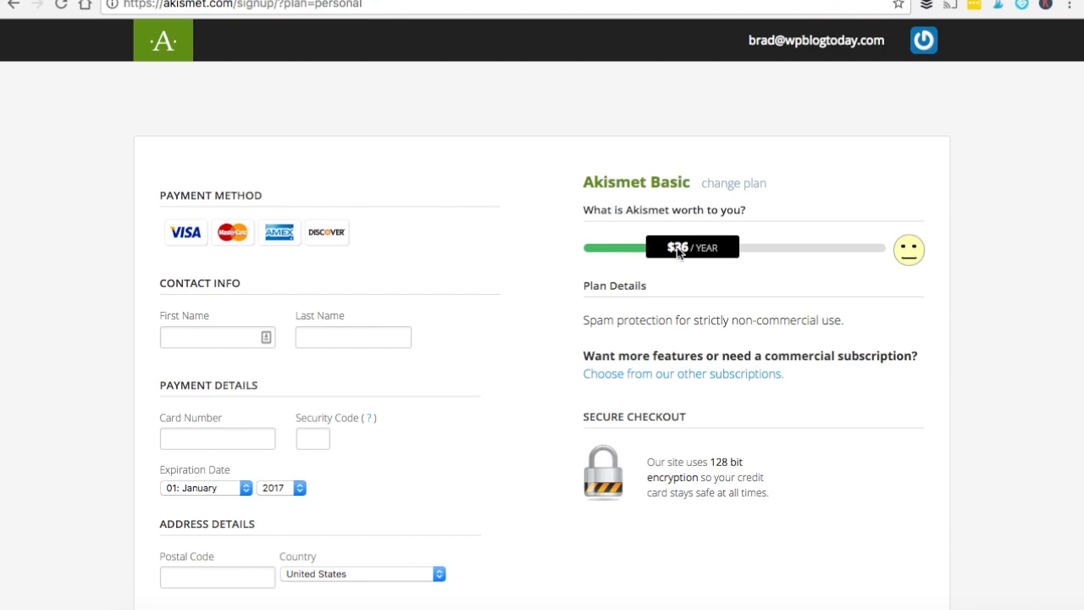
left_click_drag(677, 246, 610, 254)
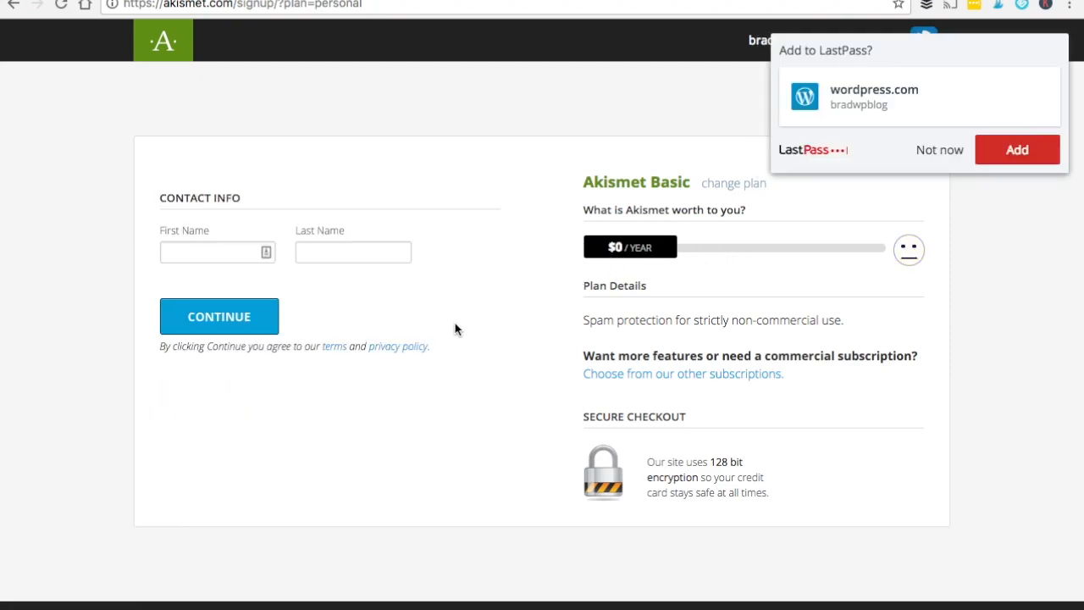
left_click(218, 249)
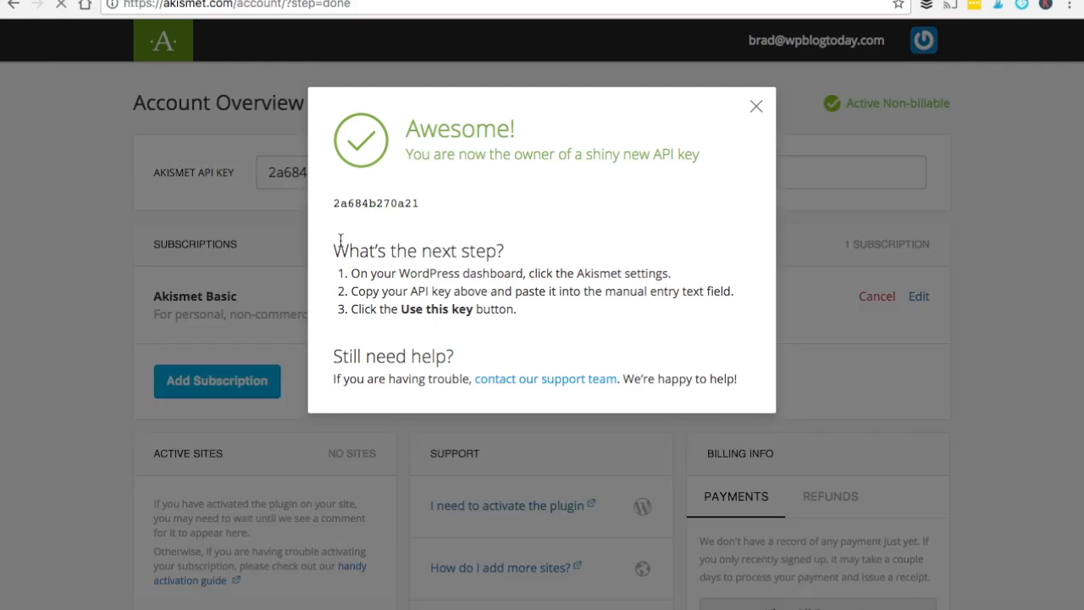
Step: Copy the new API key from the Account Overview and return to the WordPress Plugins tab
double_click(369, 203)
left_click(370, 203)
double_click(377, 202)
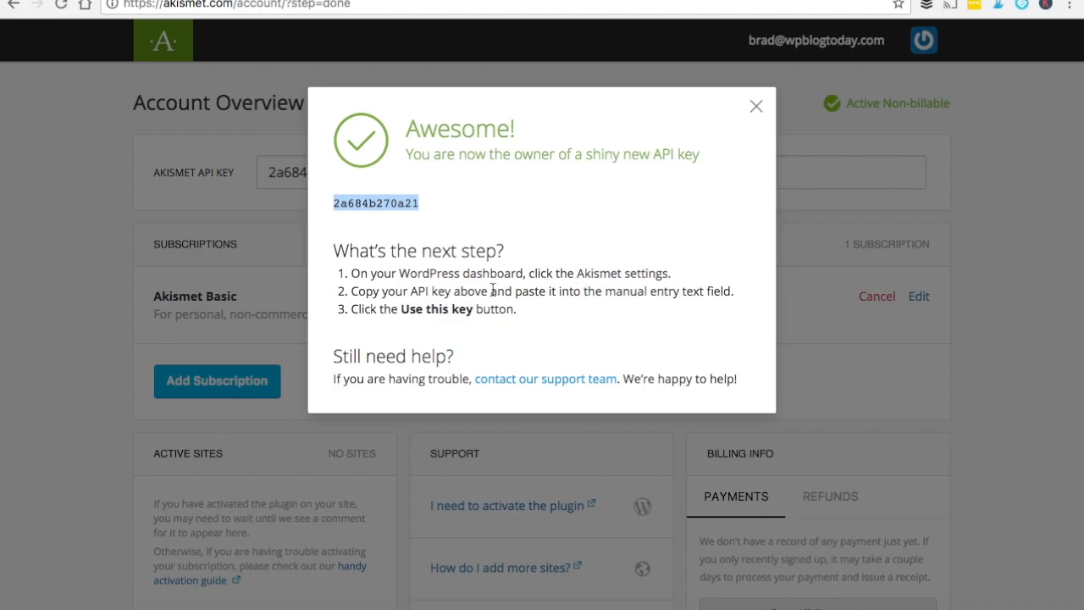
left_click(760, 110)
left_click(387, 167)
key("super+a")
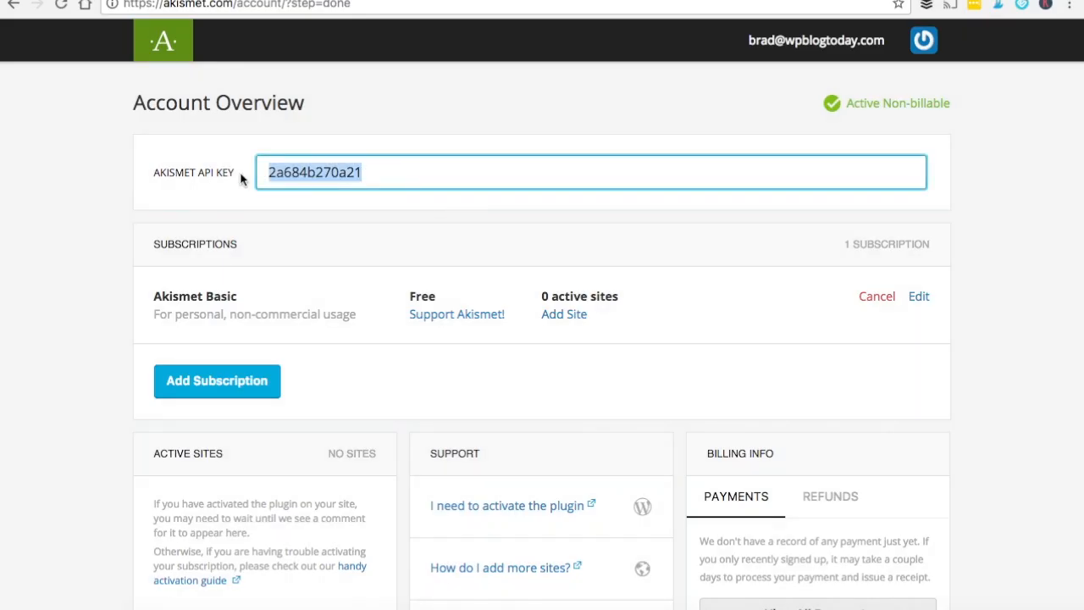
right_click(307, 175)
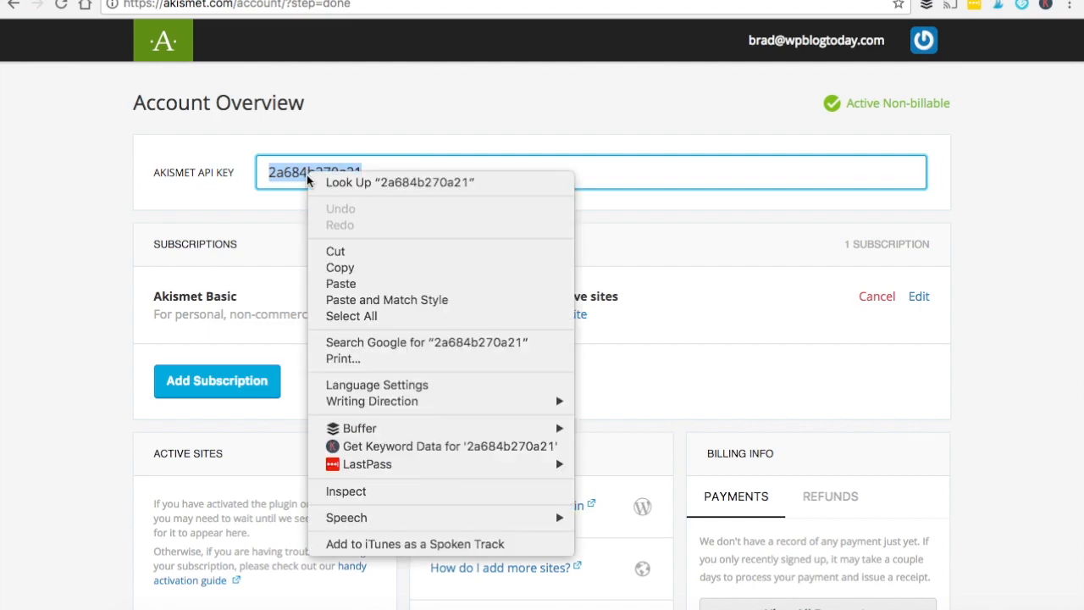
left_click(348, 266)
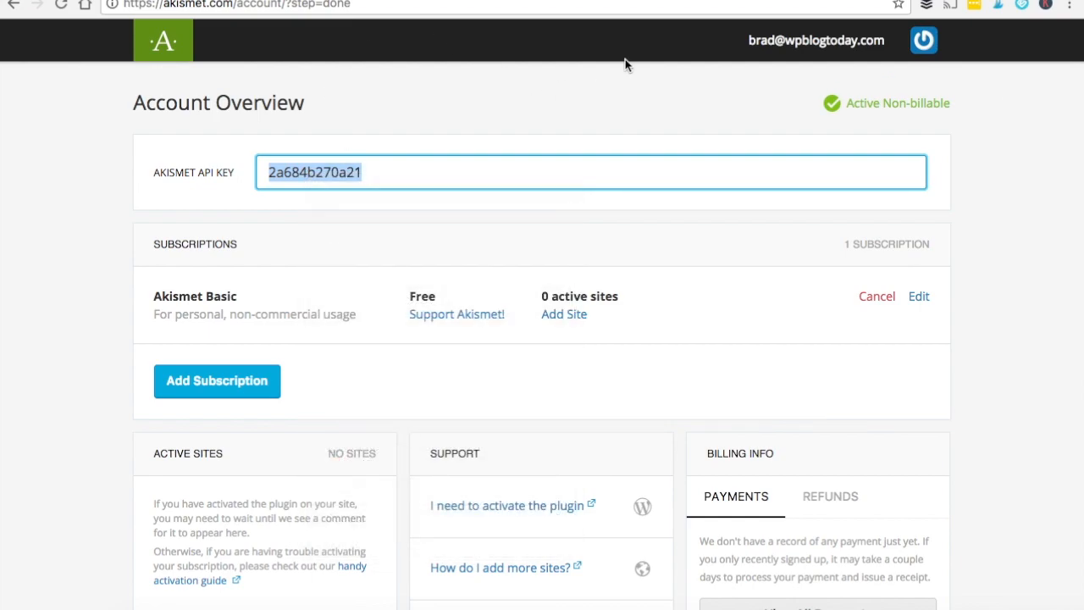
left_click(637, 1)
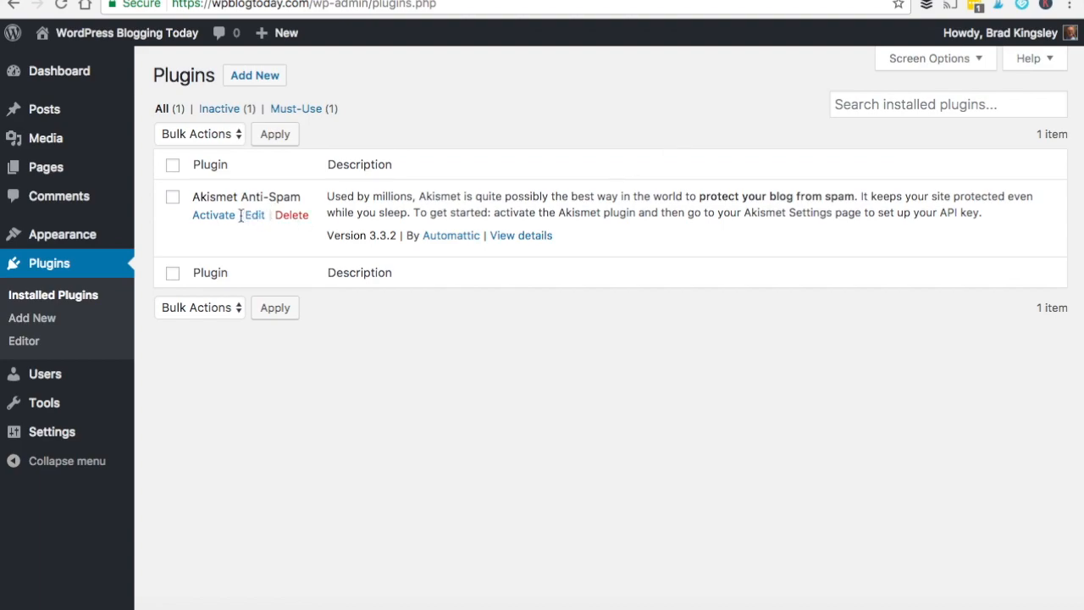
Step: Activate Akismet Anti-Spam, paste the copied key into its settings and connect with it
left_click(213, 217)
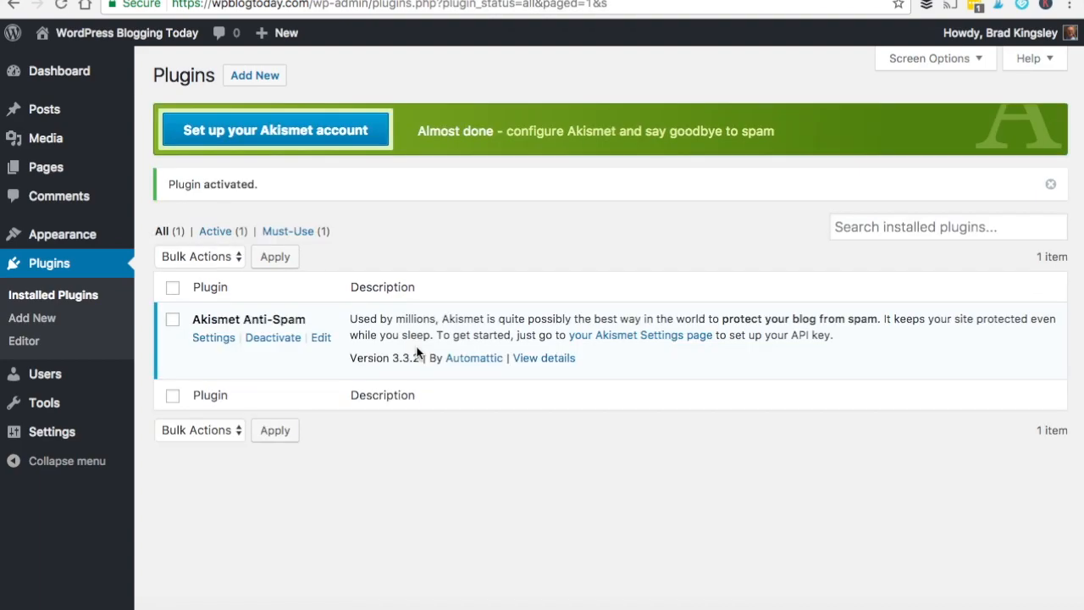
left_click(213, 339)
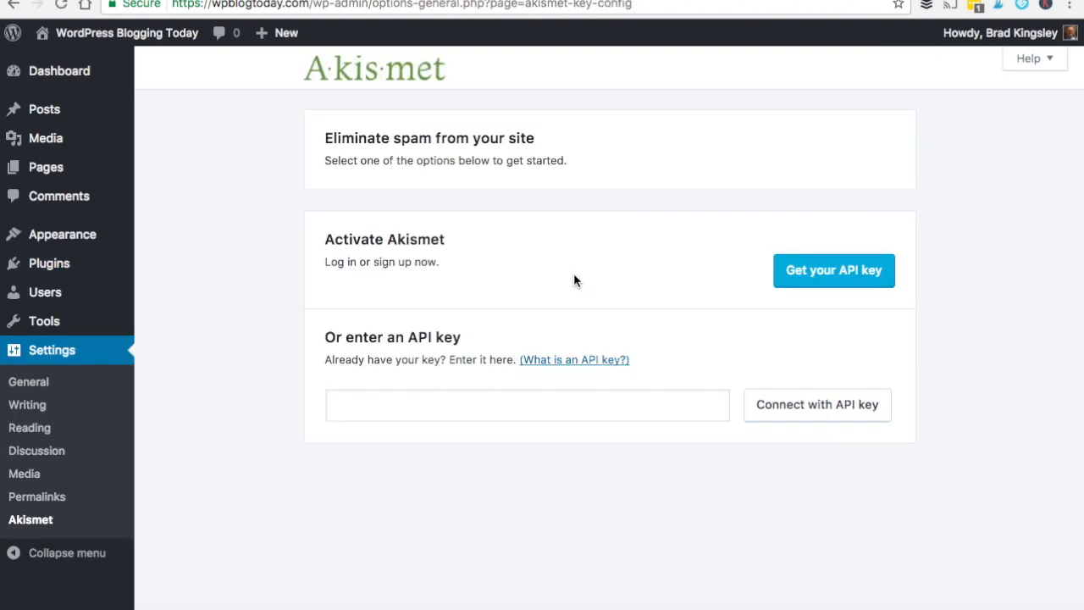
right_click(506, 409)
left_click(506, 409)
right_click(502, 402)
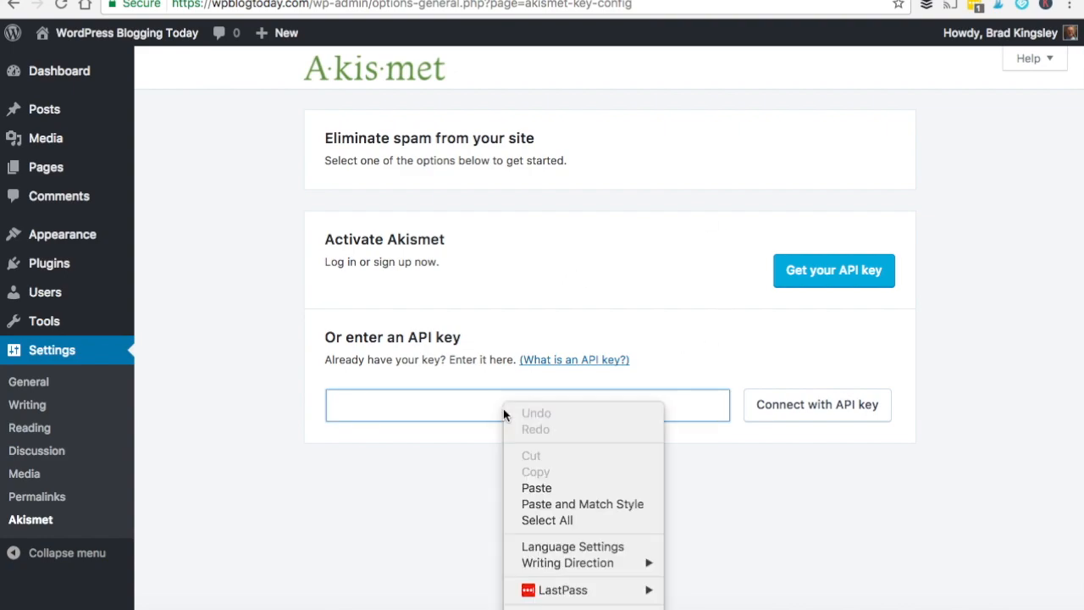
left_click(553, 488)
left_click(765, 407)
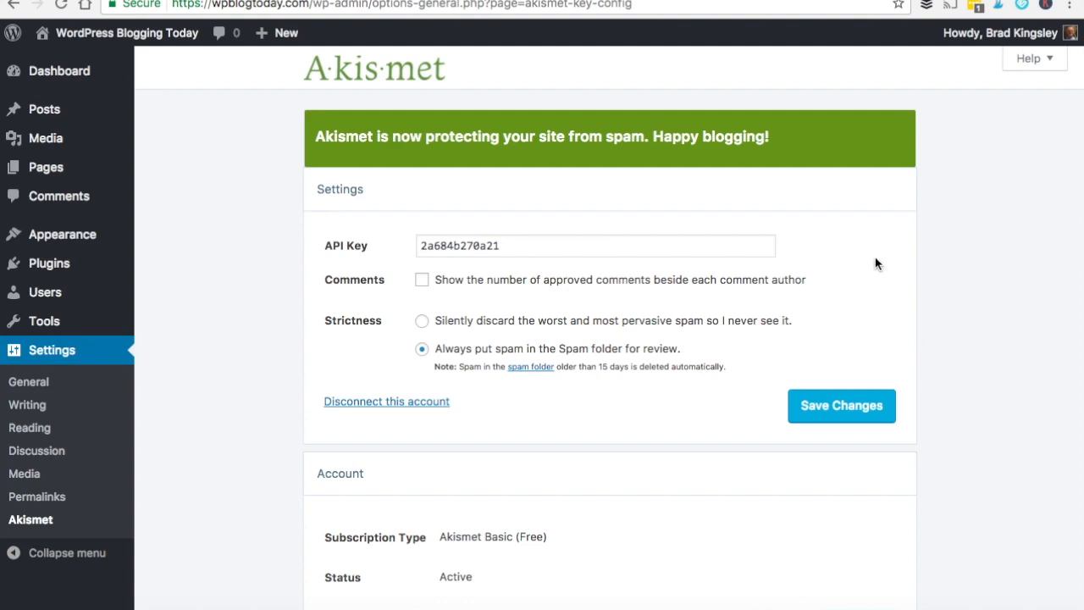
Step: Save Akismet settings with strictness 'Always put spam in the Spam folder', then return to Dashboard
scroll(936, 289, "down", 1)
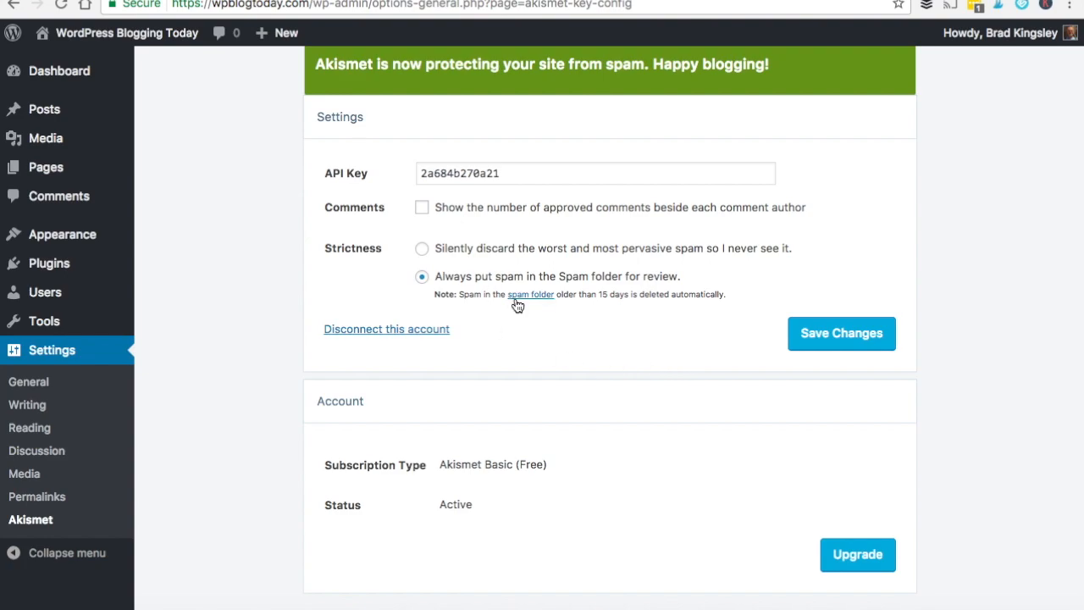
left_click(850, 326)
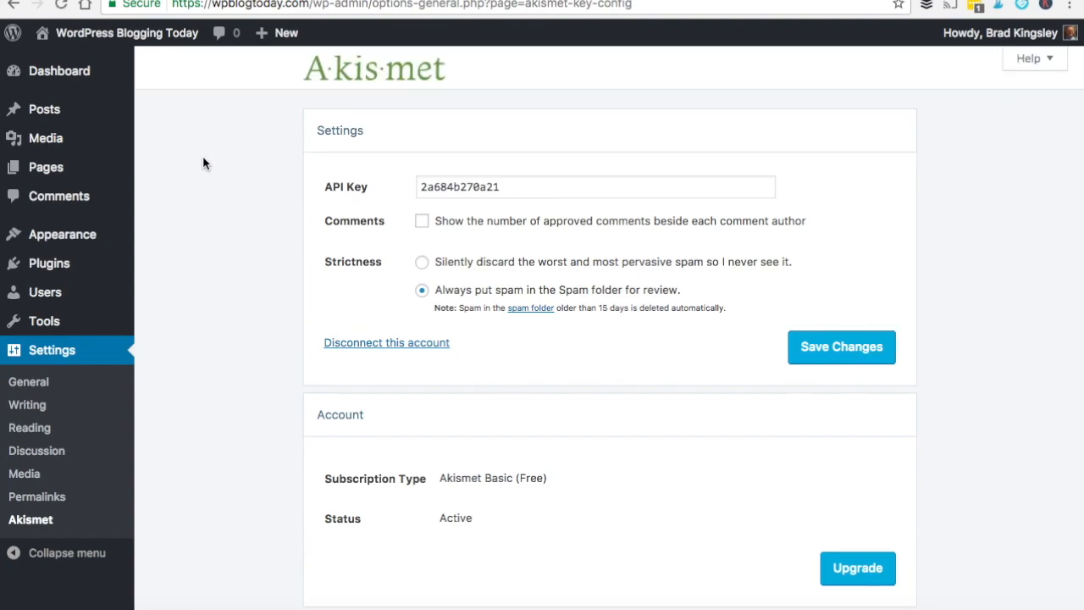
left_click(60, 71)
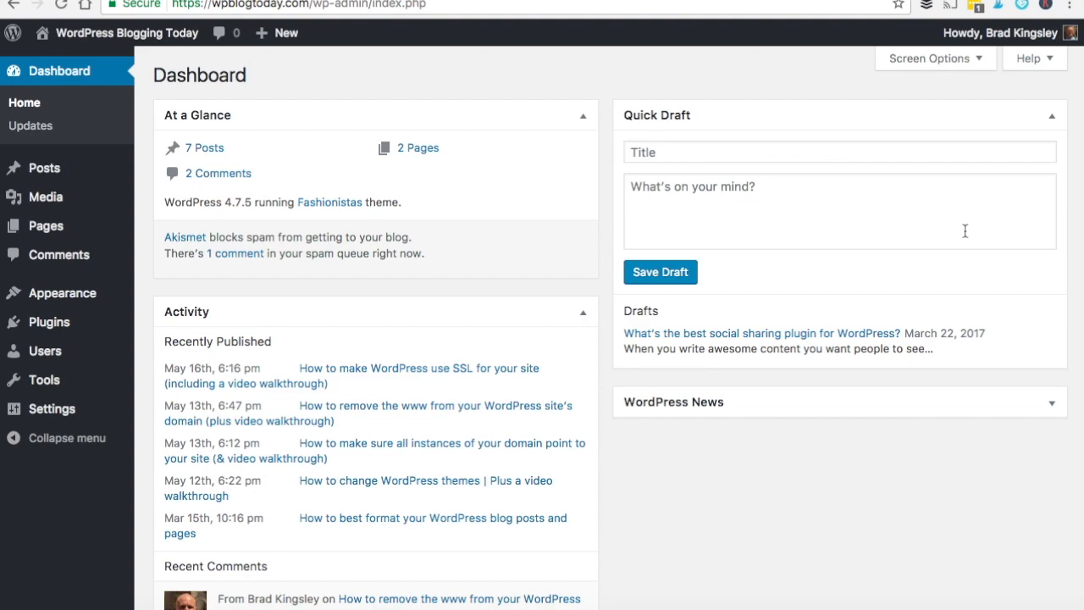
Step: Go to Comments and filter to Spam (1) to see the one caught comment
mouse_move(83, 413)
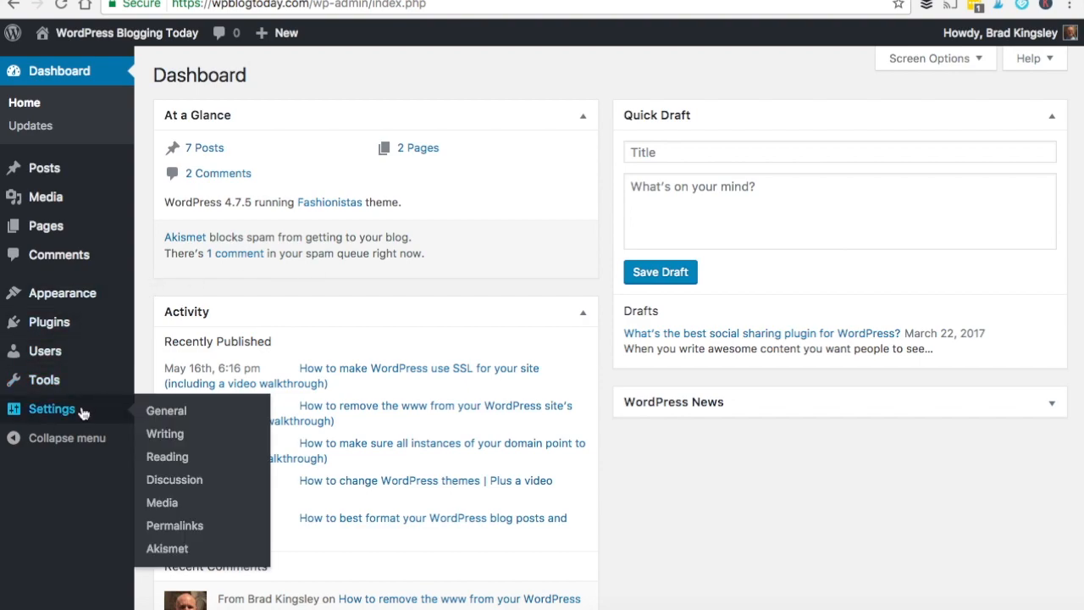
left_click(193, 551)
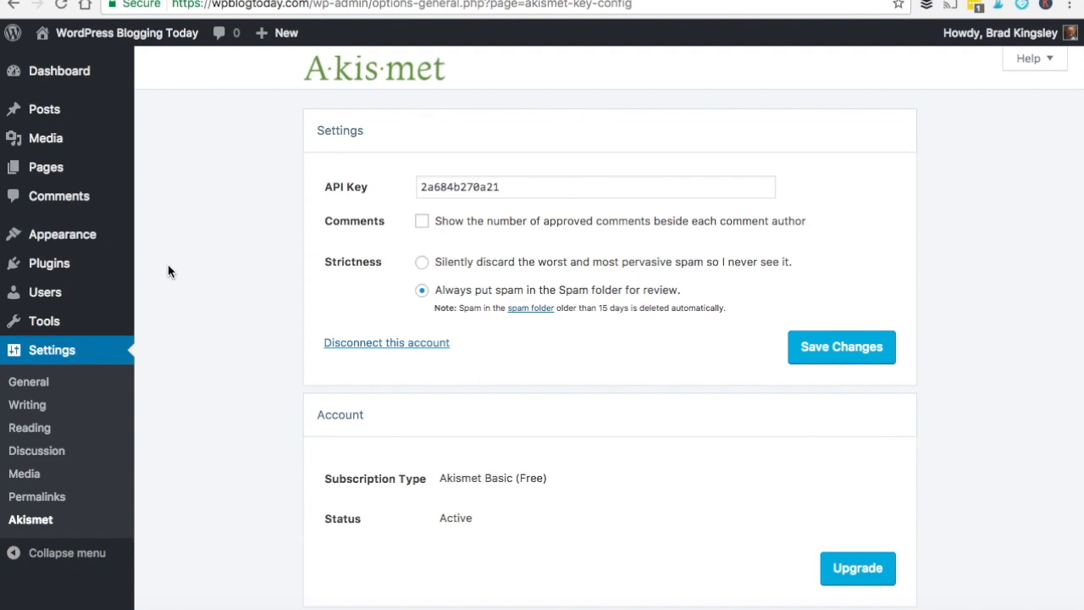
left_click(79, 200)
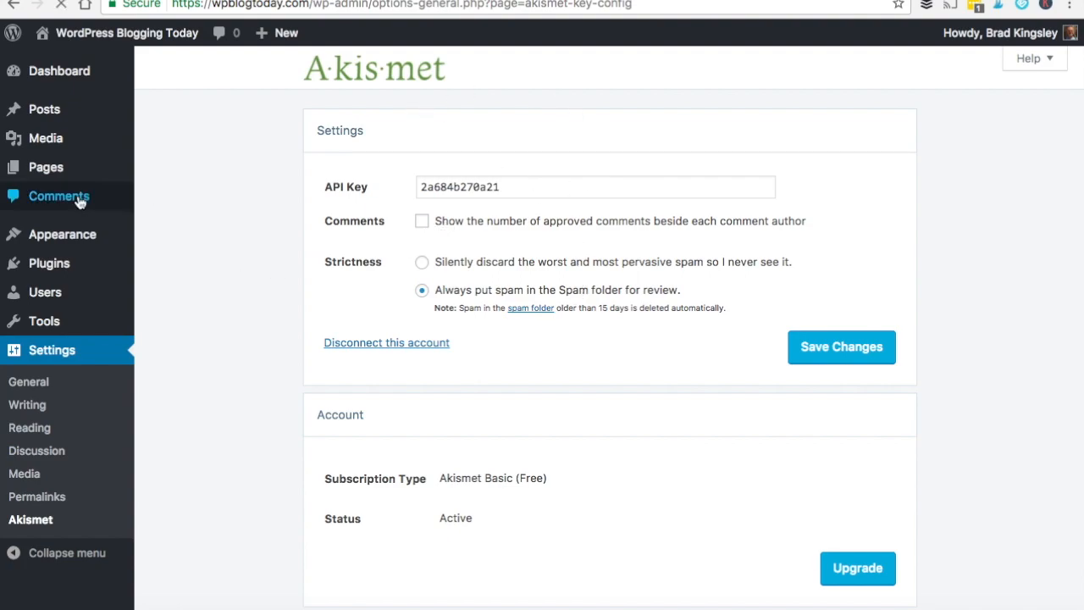
left_click(375, 110)
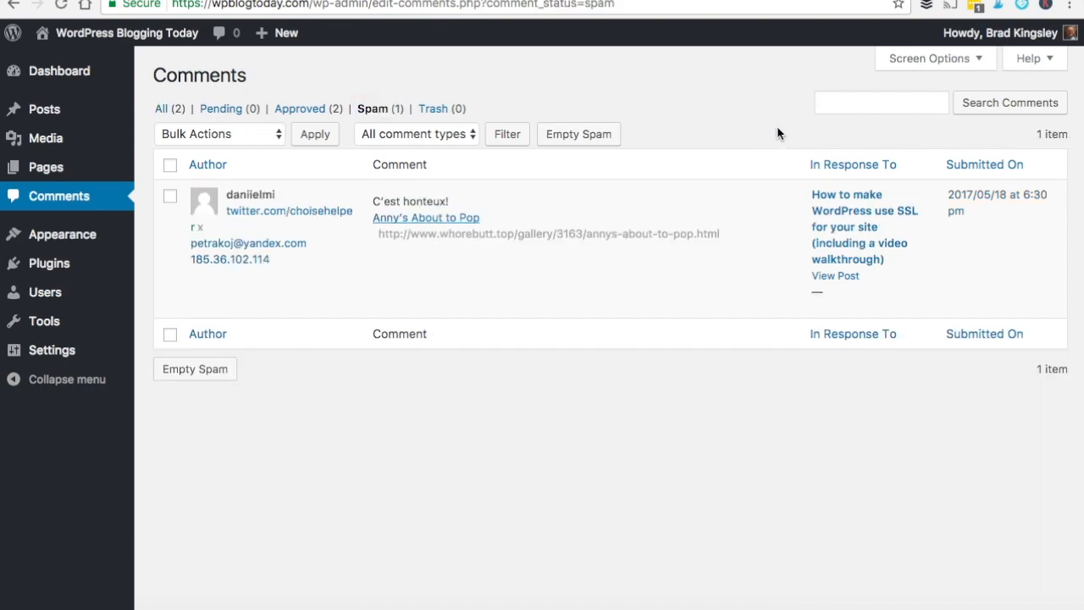
mouse_move(626, 314)
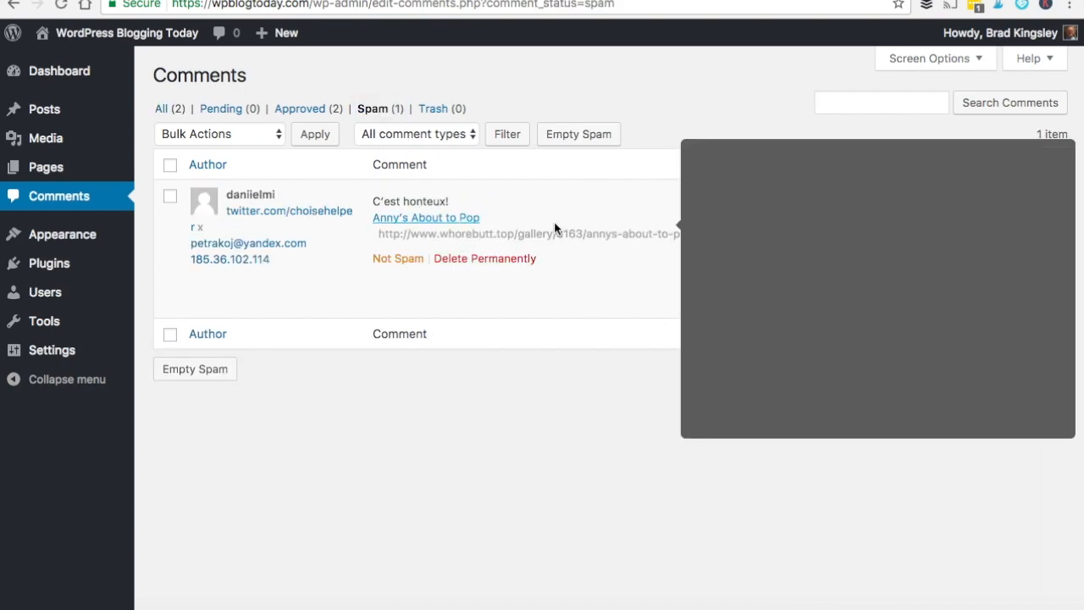